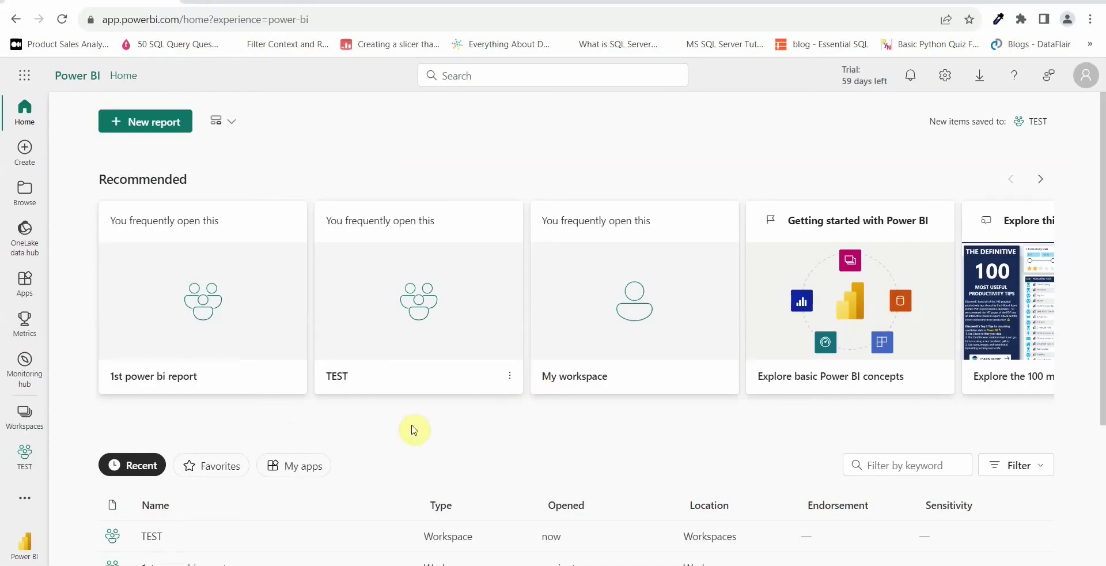
# Open the 1st power bi report workspace, look at the empty TEST workspace, then return
pyautogui.scroll(-3, 415, 430)
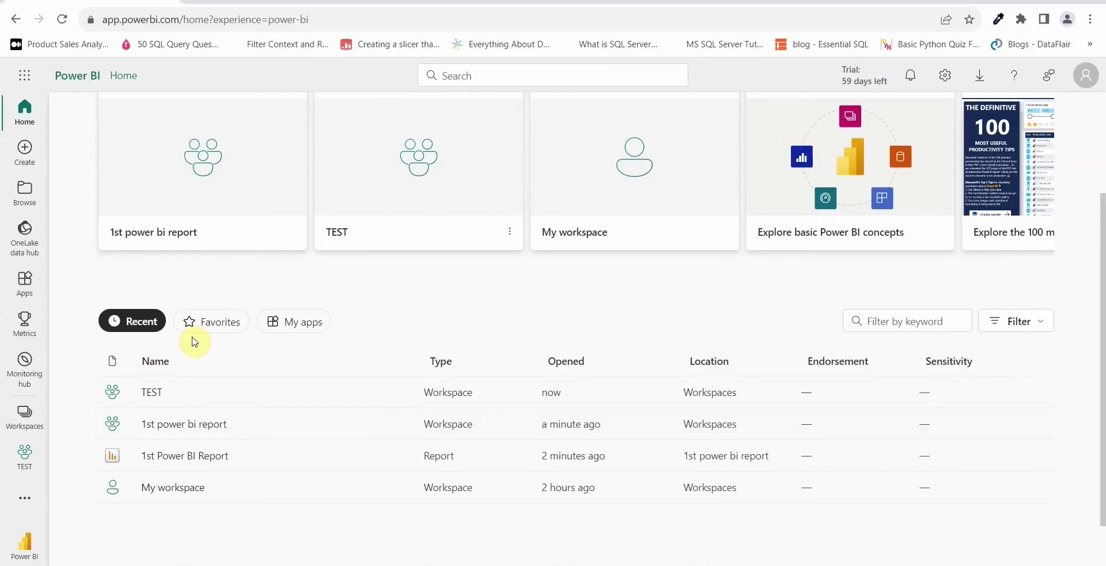
pyautogui.click(26, 431)
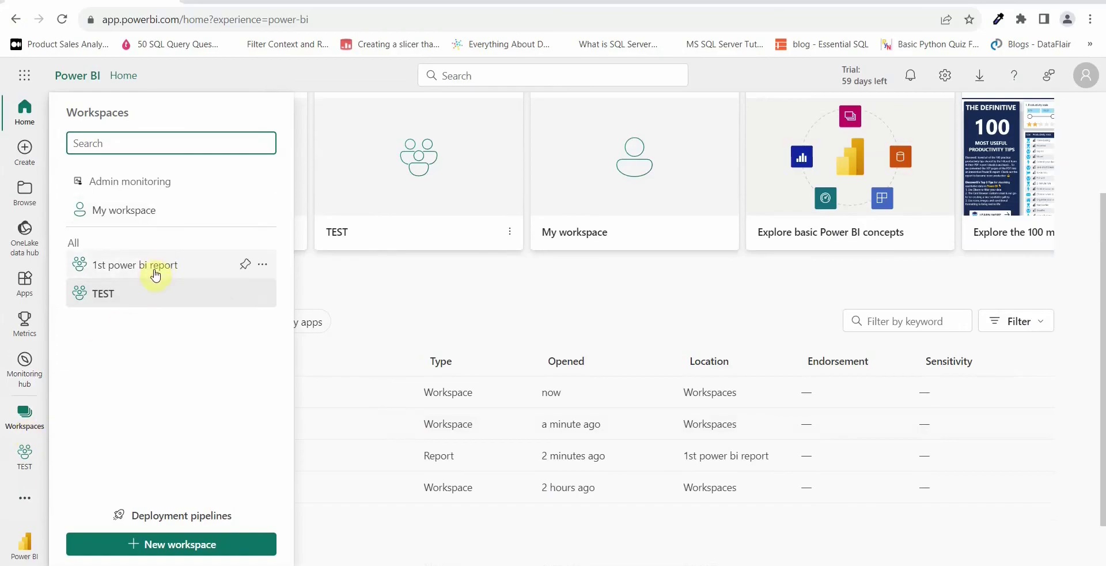
pyautogui.click(136, 271)
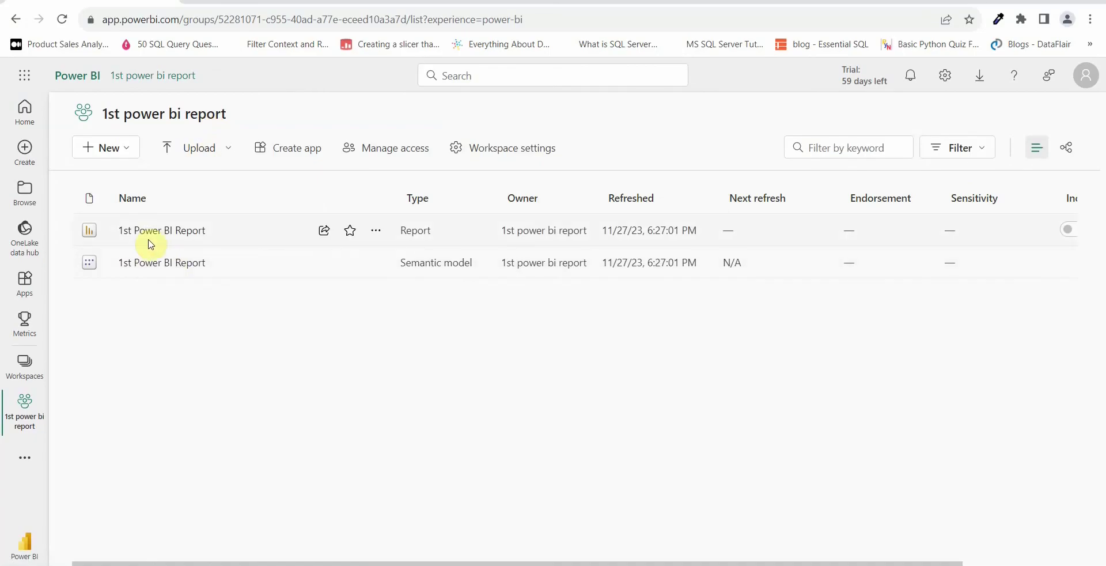
pyautogui.click(34, 368)
pyautogui.click(101, 306)
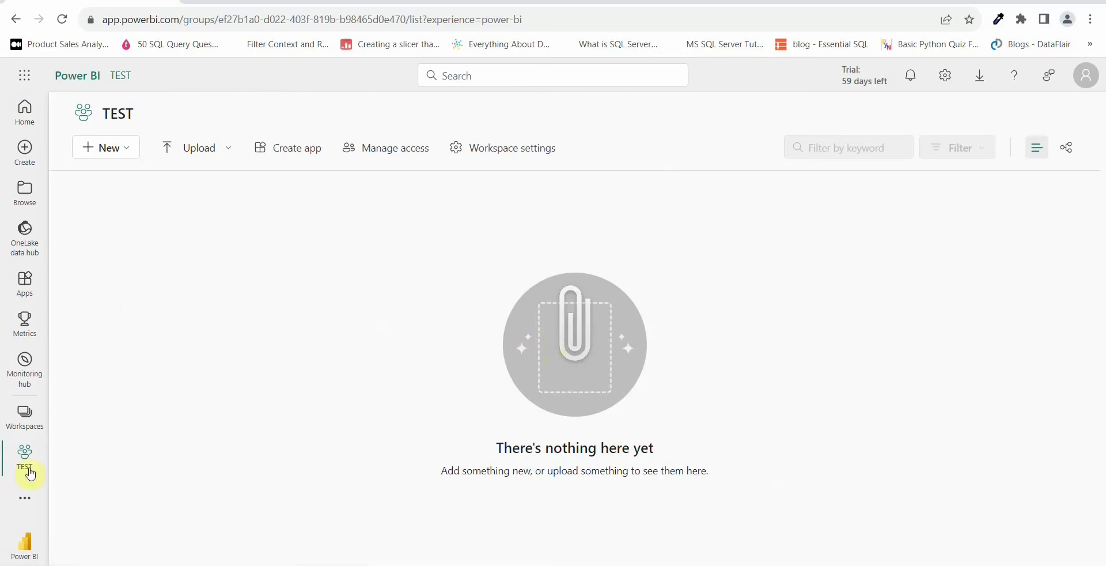
pyautogui.click(16, 422)
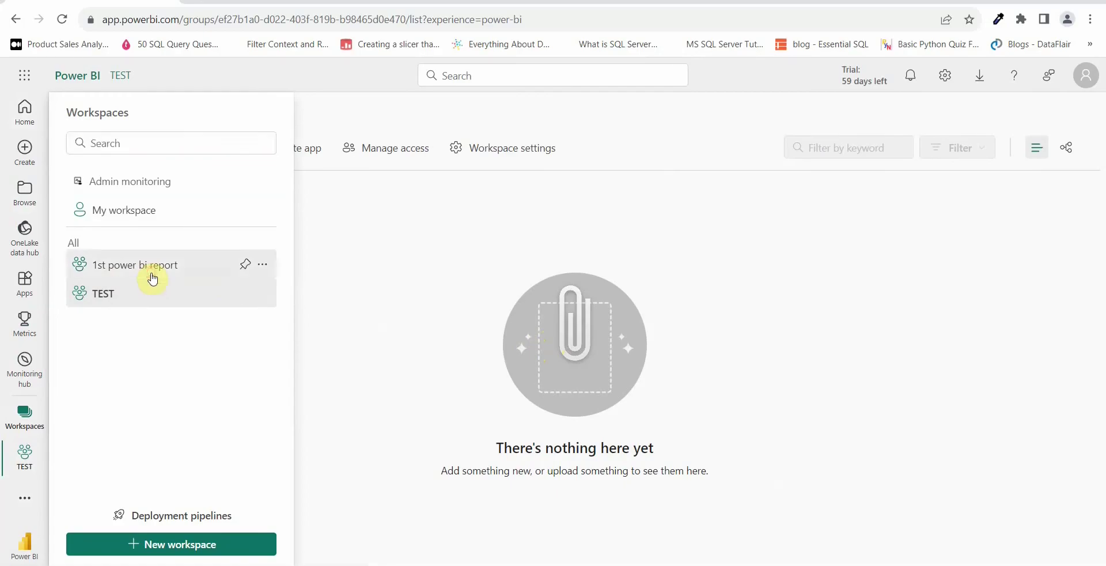
pyautogui.click(152, 276)
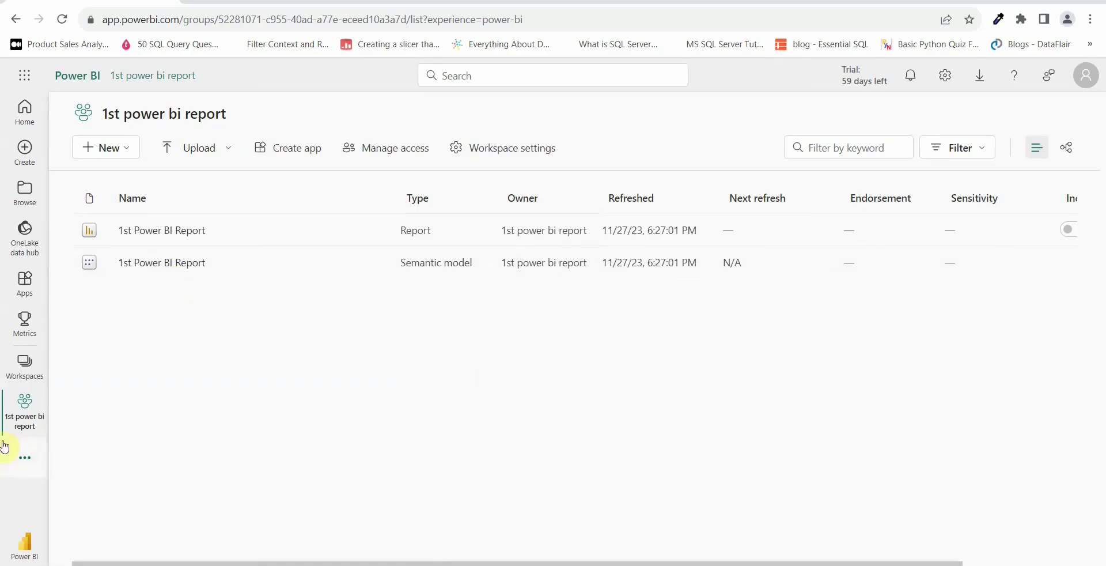
# Open Workspace access for the 1st power bi report workspace from its options menu
pyautogui.click(29, 374)
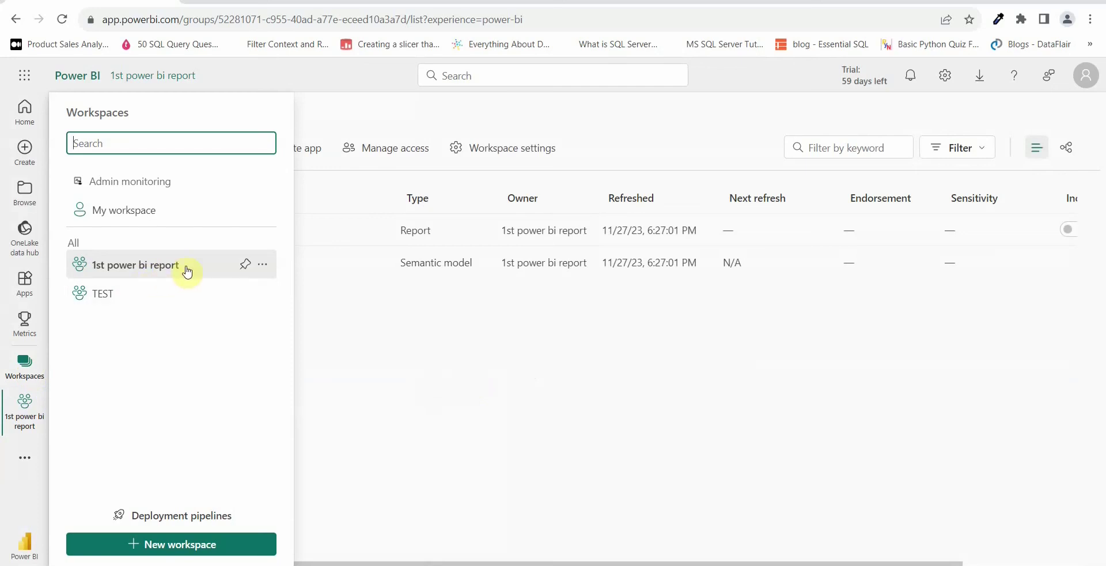
pyautogui.click(262, 266)
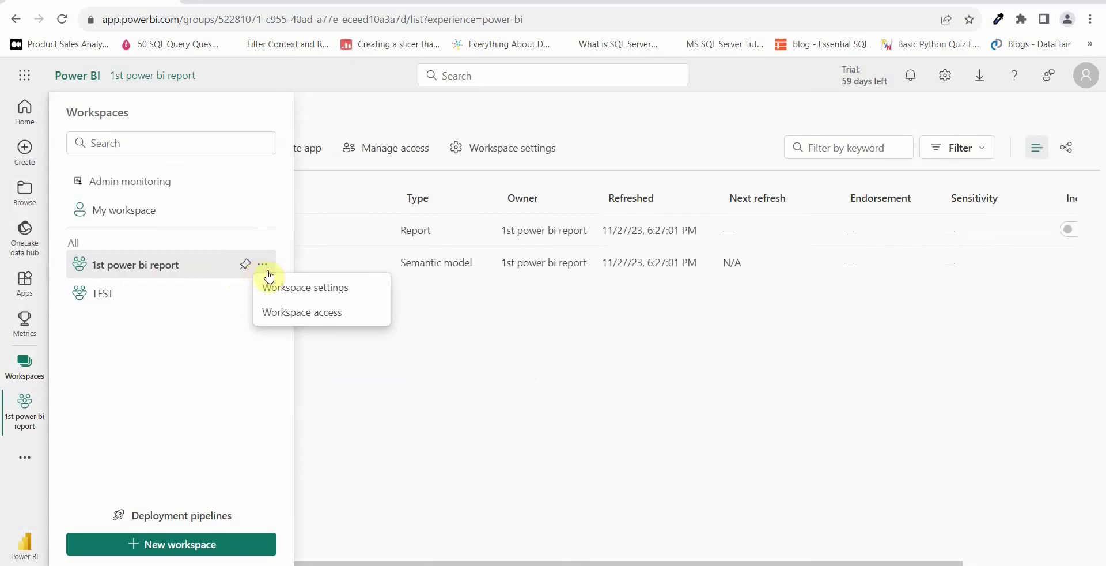
pyautogui.click(307, 316)
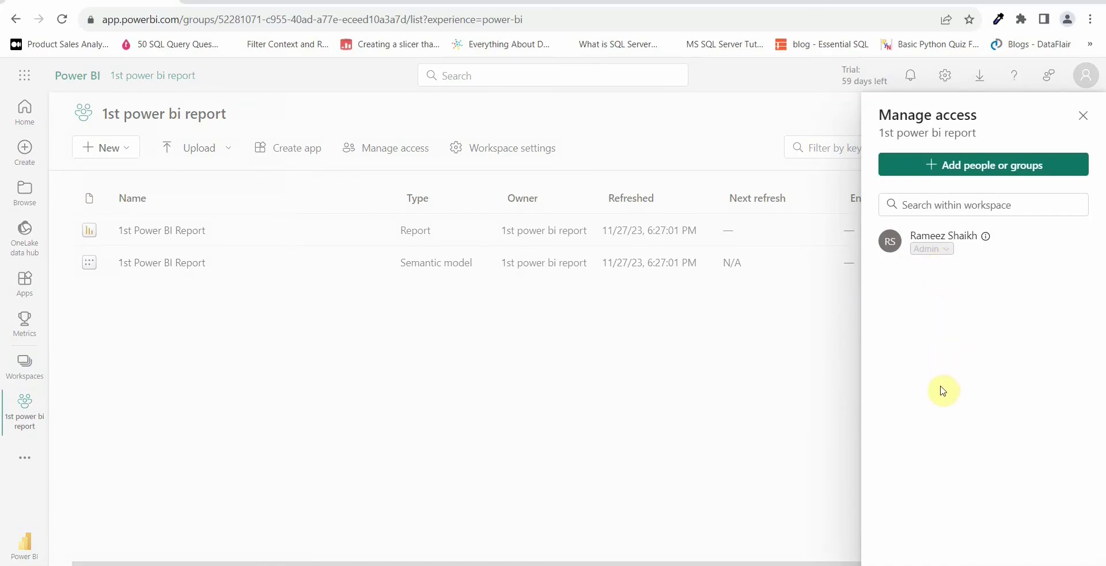
# Enter a colleague's name under Add people or groups, pick the suggestion, and show the roles
pyautogui.moveTo(984, 238)
pyautogui.click(970, 173)
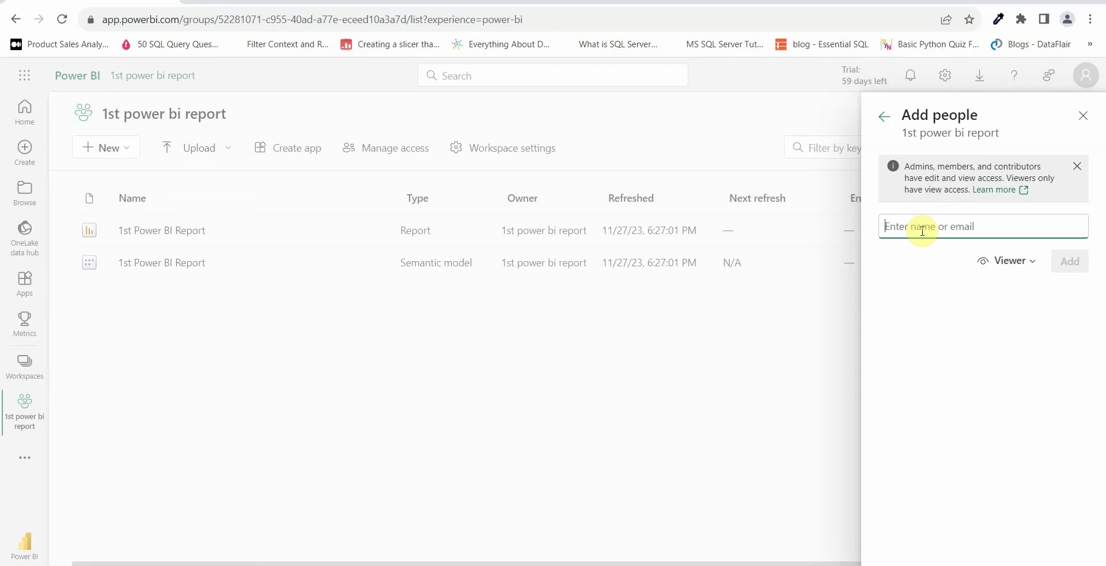
pyautogui.write('rameez')
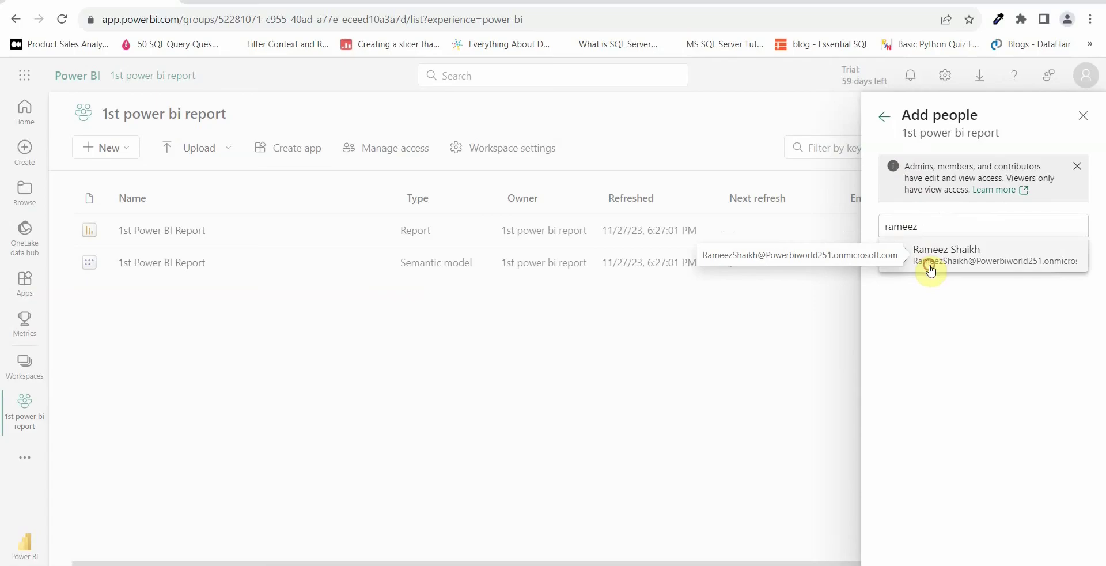
pyautogui.click(931, 269)
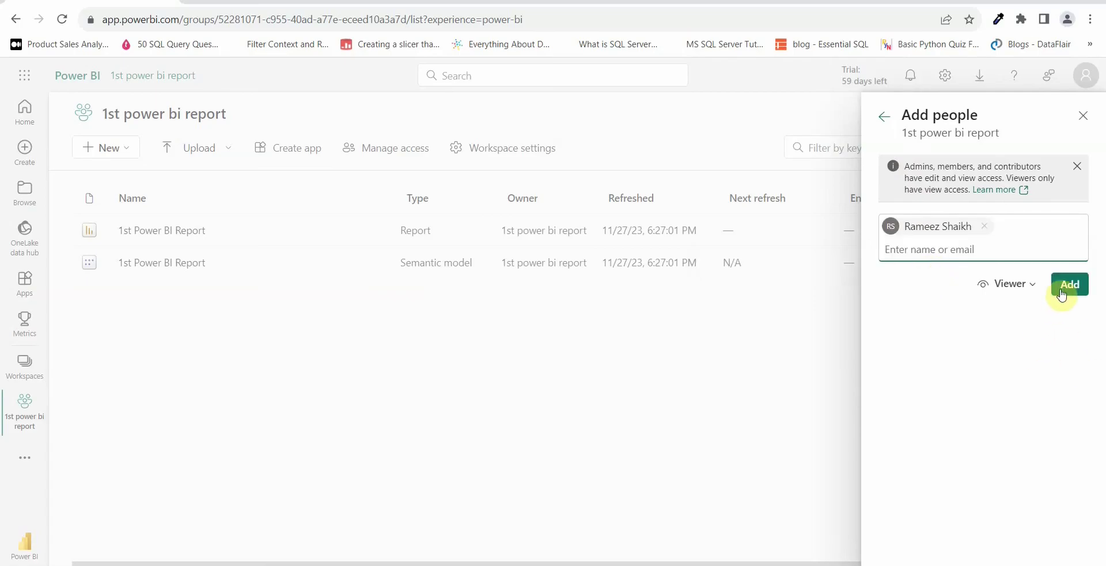
pyautogui.click(1026, 293)
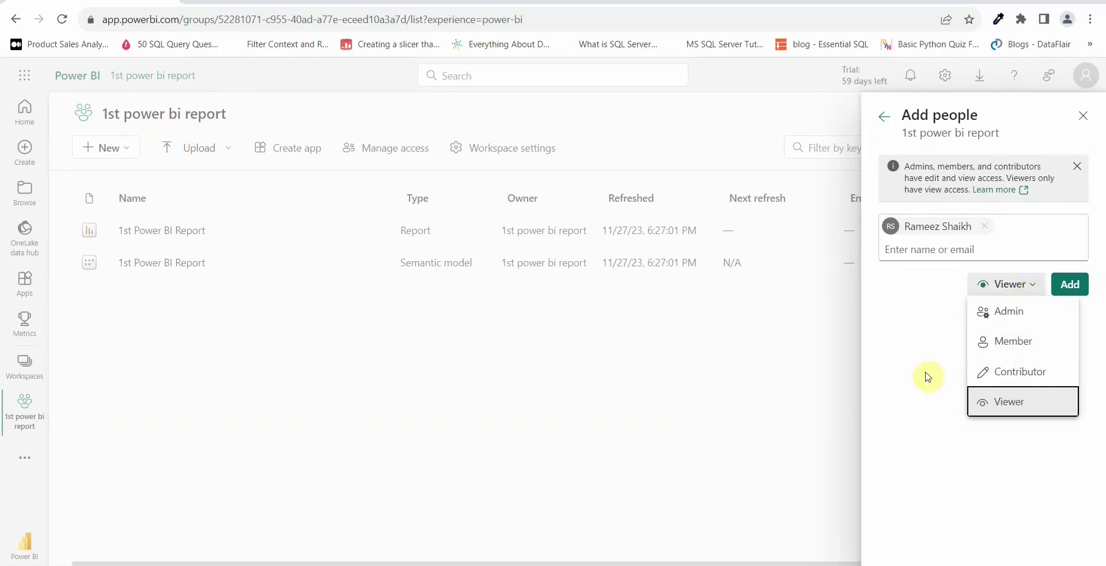
# Choose Viewer as the workspace role for the colleague being added
pyautogui.click(1027, 414)
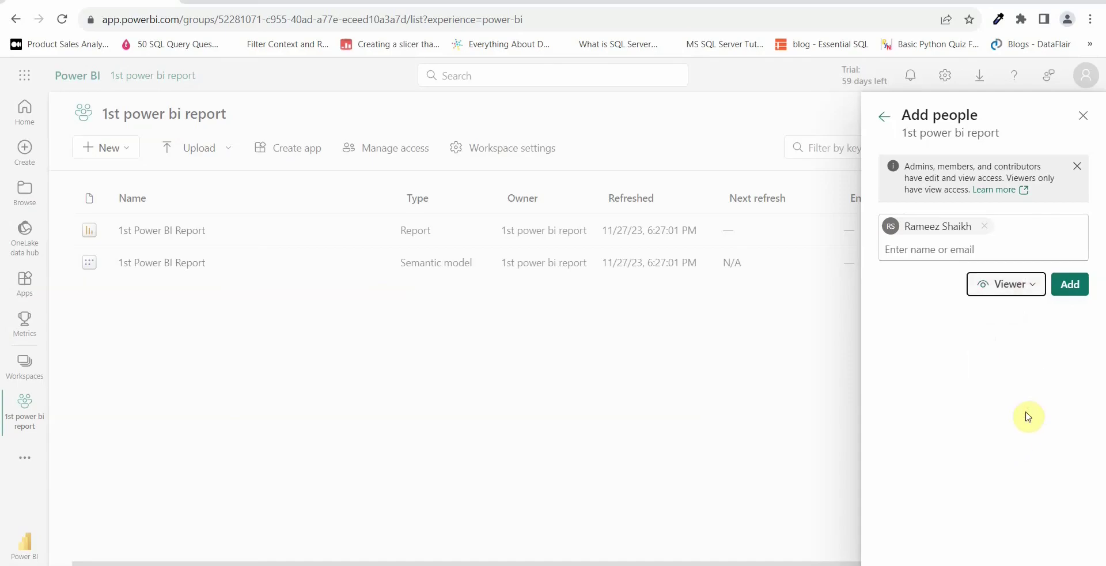
pyautogui.click(1023, 290)
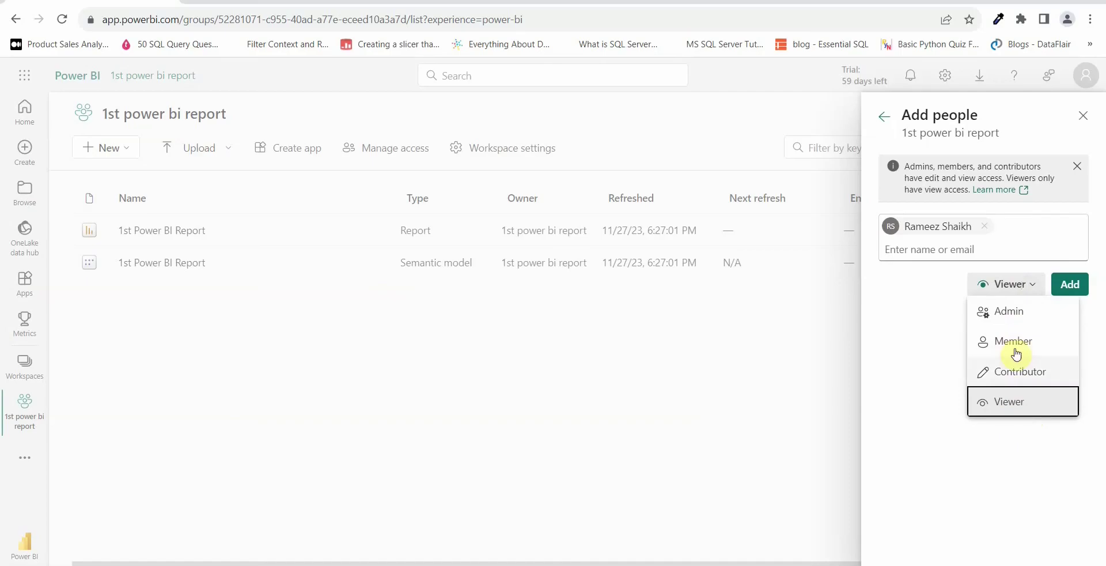
pyautogui.click(1023, 407)
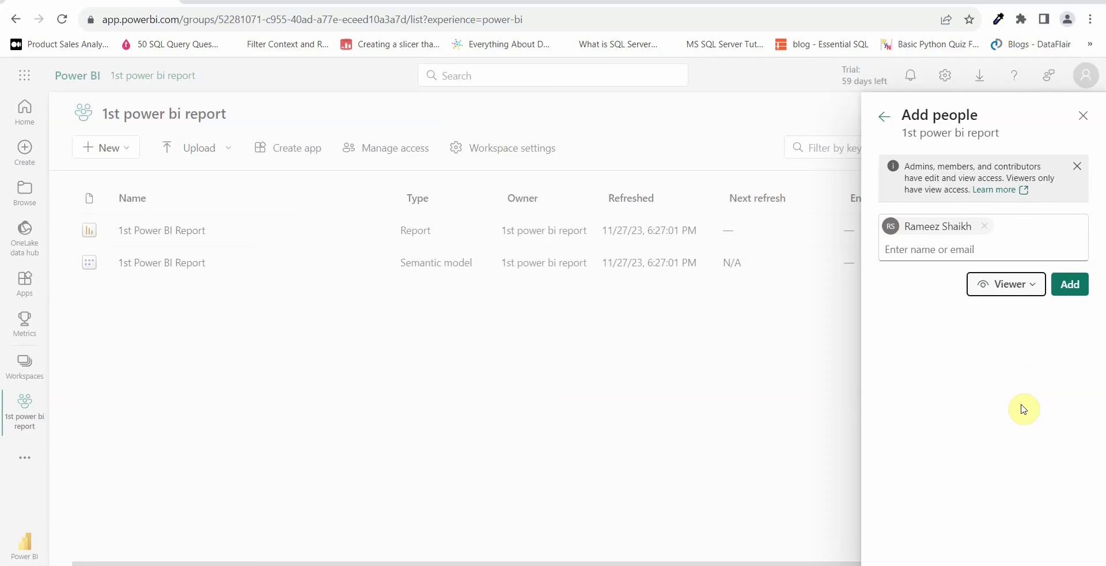
# Attempt to add the colleague as Viewer, back out of the error, and close the panel
pyautogui.click(1073, 290)
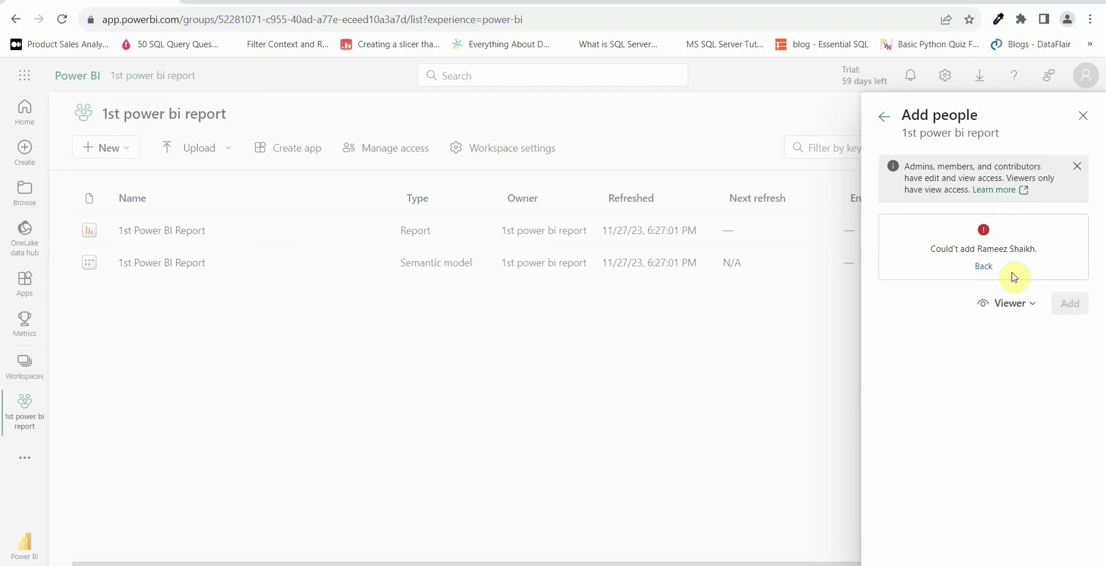
pyautogui.click(983, 267)
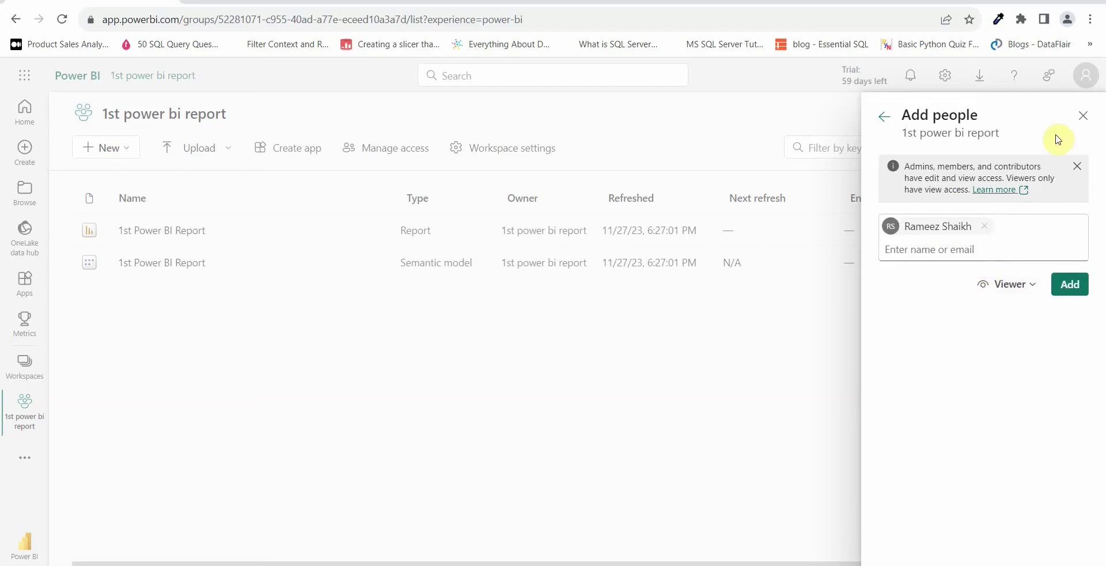
pyautogui.click(885, 128)
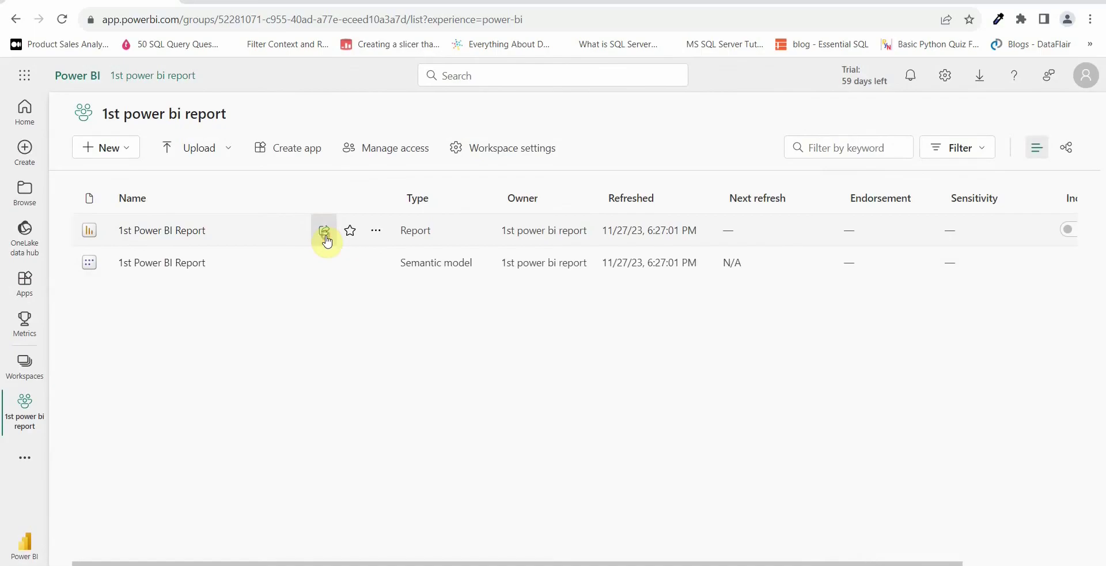
# Share the 1st Power BI Report by link, adding a colleague as the recipient
pyautogui.click(326, 231)
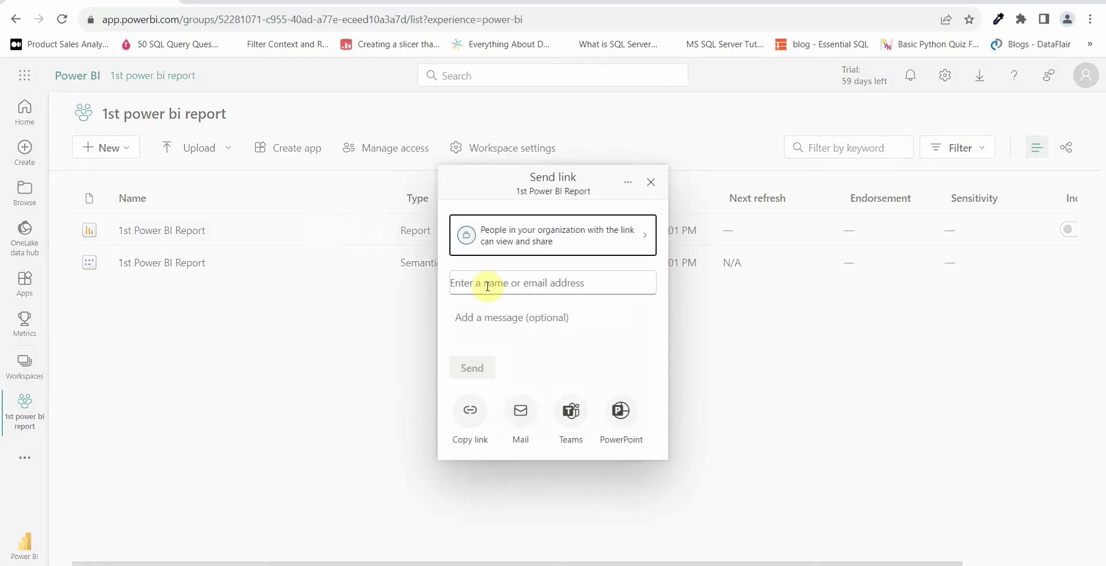
pyautogui.click(483, 286)
pyautogui.write('rameez')
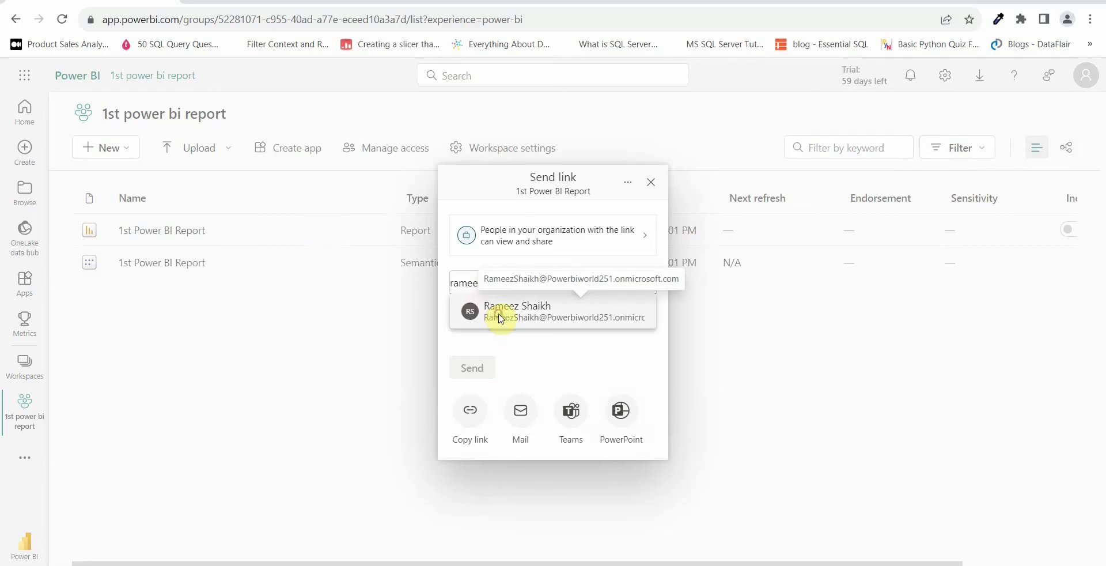
pyautogui.click(500, 320)
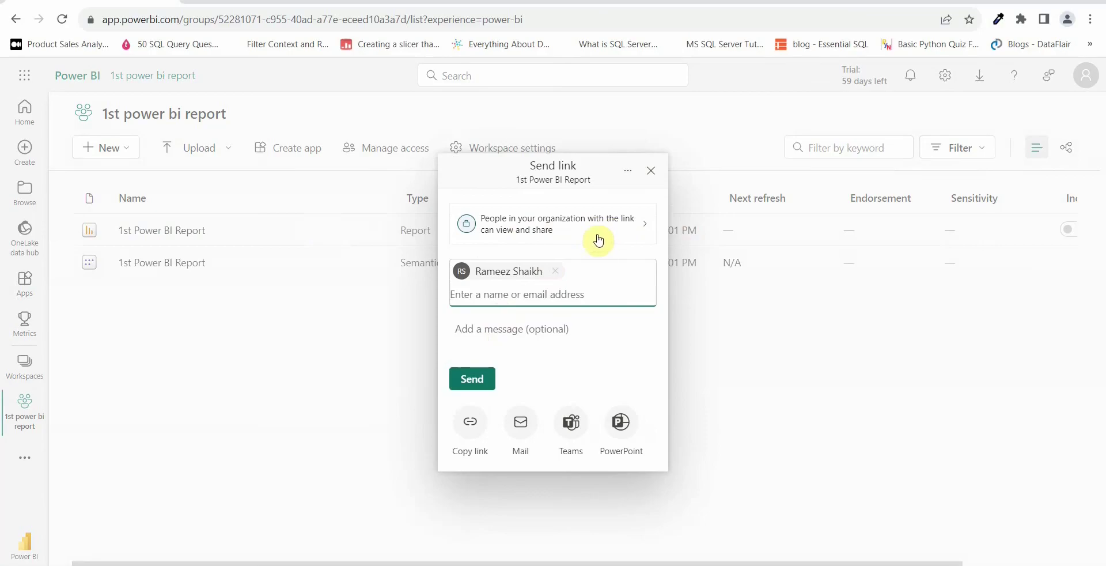
# Limit the link to organization viewers with 'Allow recipients to share this report' turned off
pyautogui.click(646, 229)
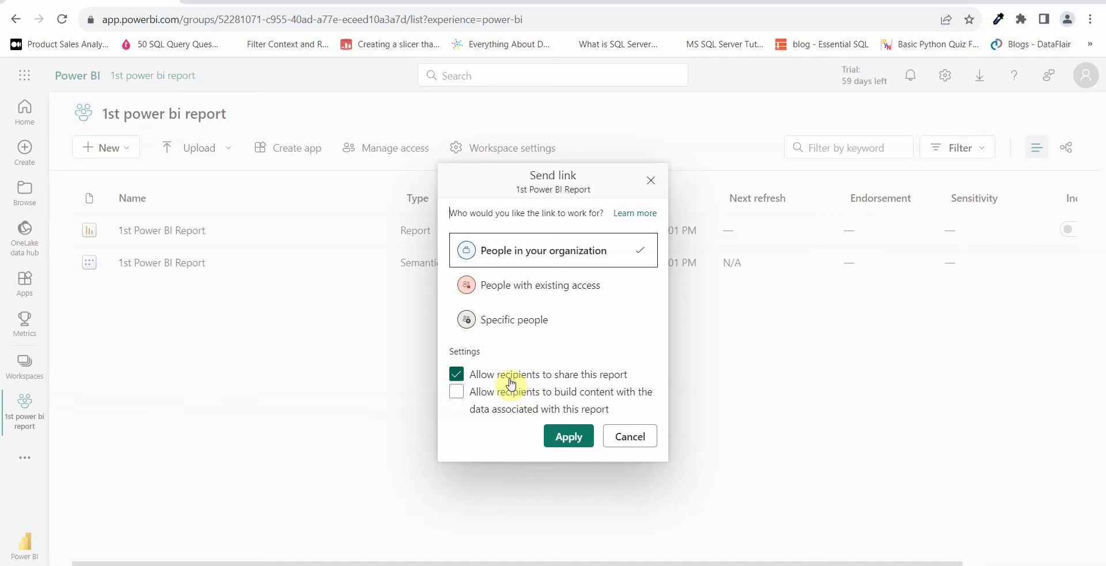
pyautogui.click(458, 378)
pyautogui.click(567, 436)
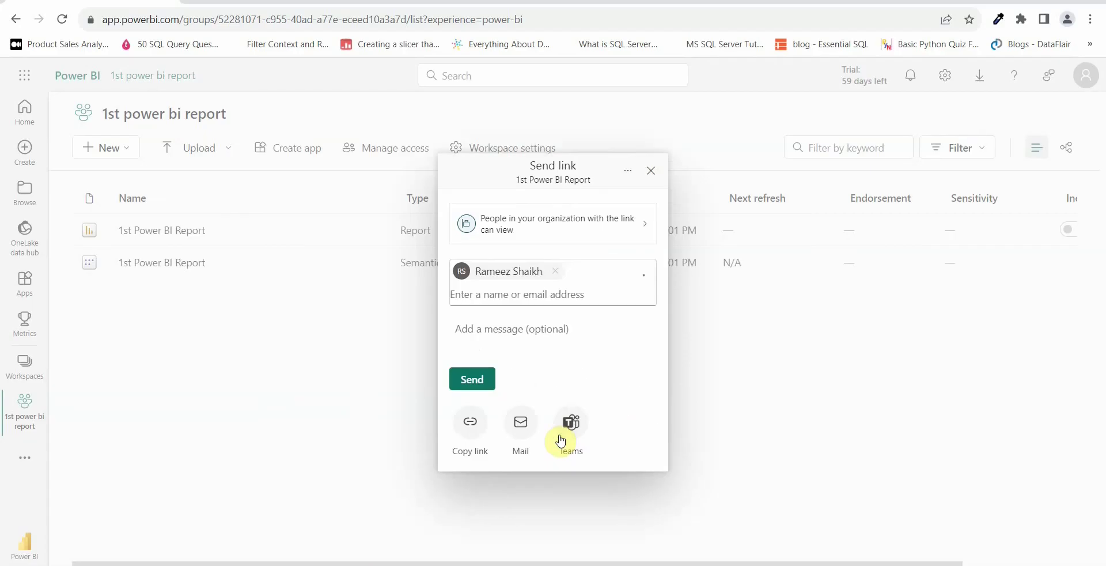
# Send the view-only 1st Power BI Report link to the colleague
pyautogui.click(472, 380)
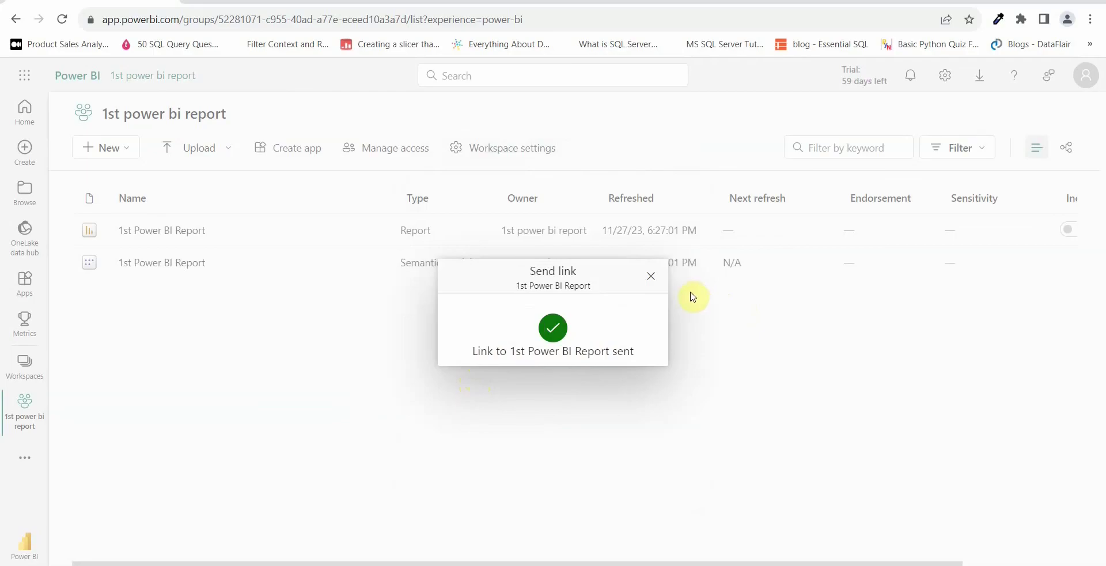
# Dismiss the link-sent confirmation and show the report's More options menu
pyautogui.click(652, 277)
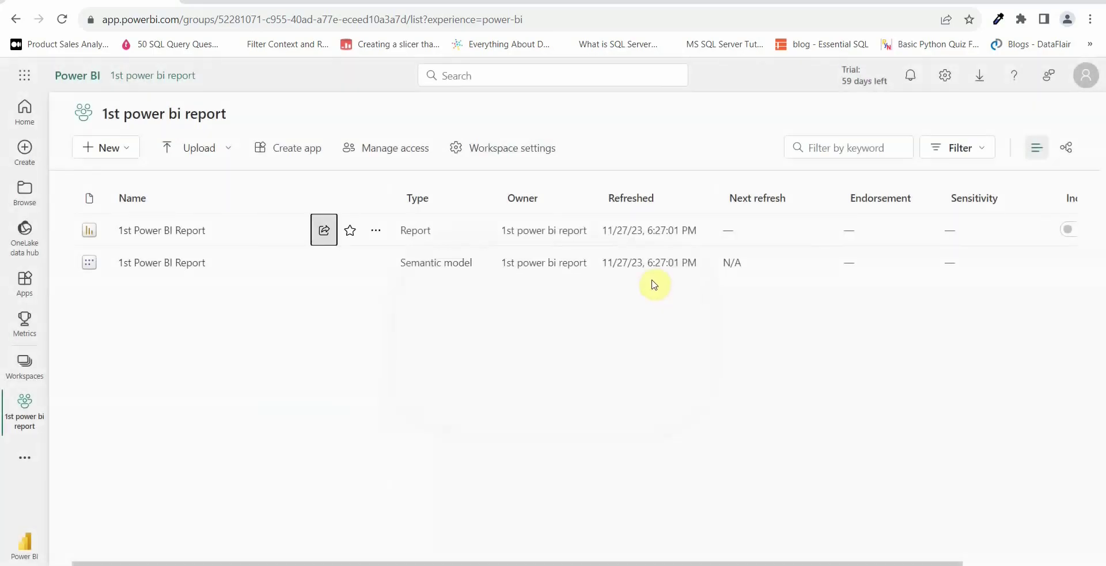
pyautogui.click(378, 231)
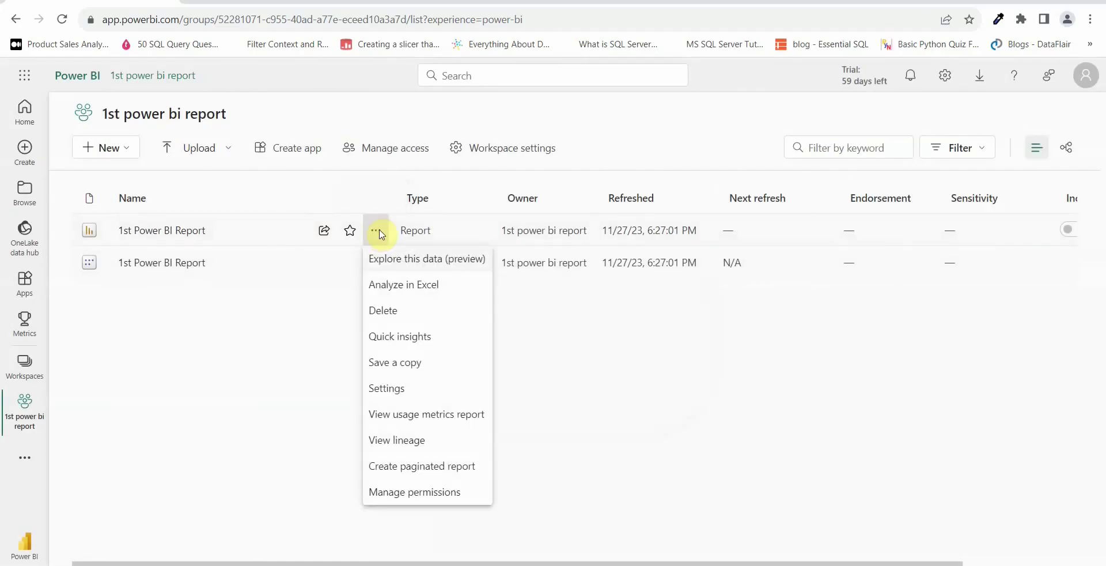
# Open Manage permissions for the report and highlight the link's creator and Read permission
pyautogui.click(426, 494)
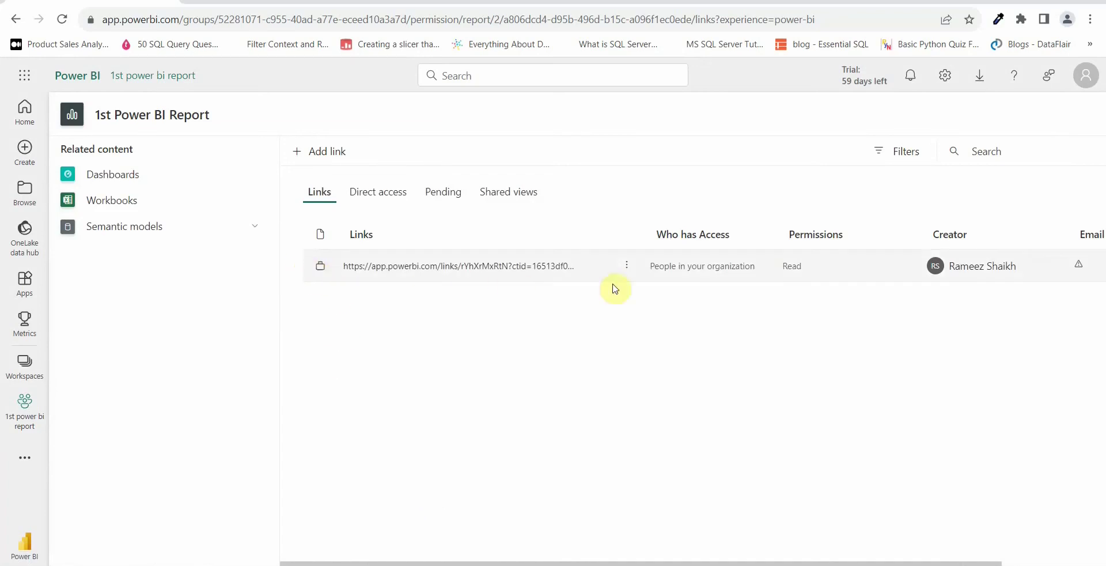
pyautogui.moveTo(1031, 267); pyautogui.dragTo(945, 277)
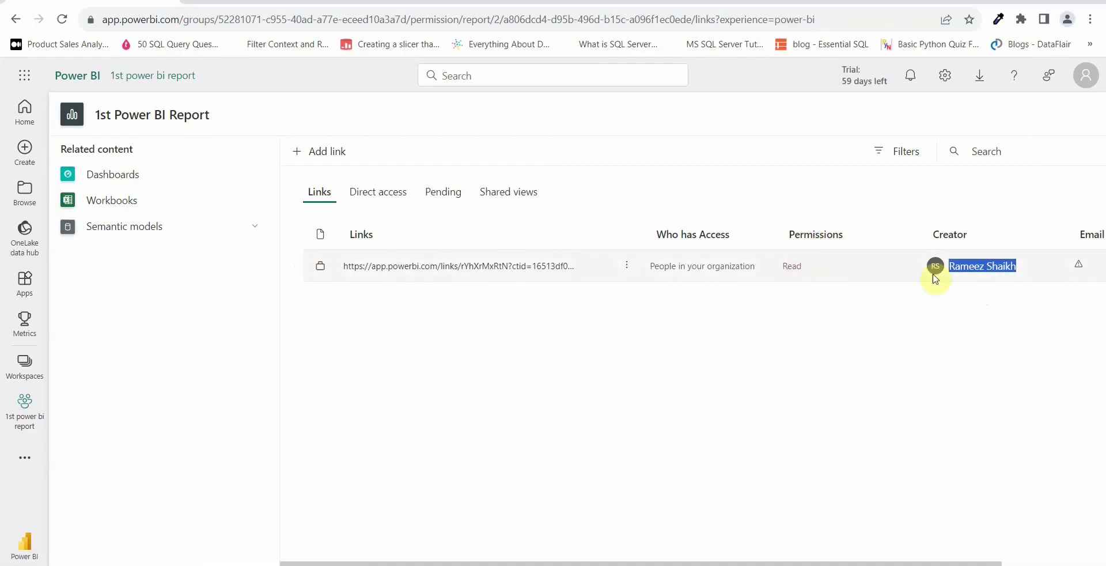
pyautogui.doubleClick(792, 266)
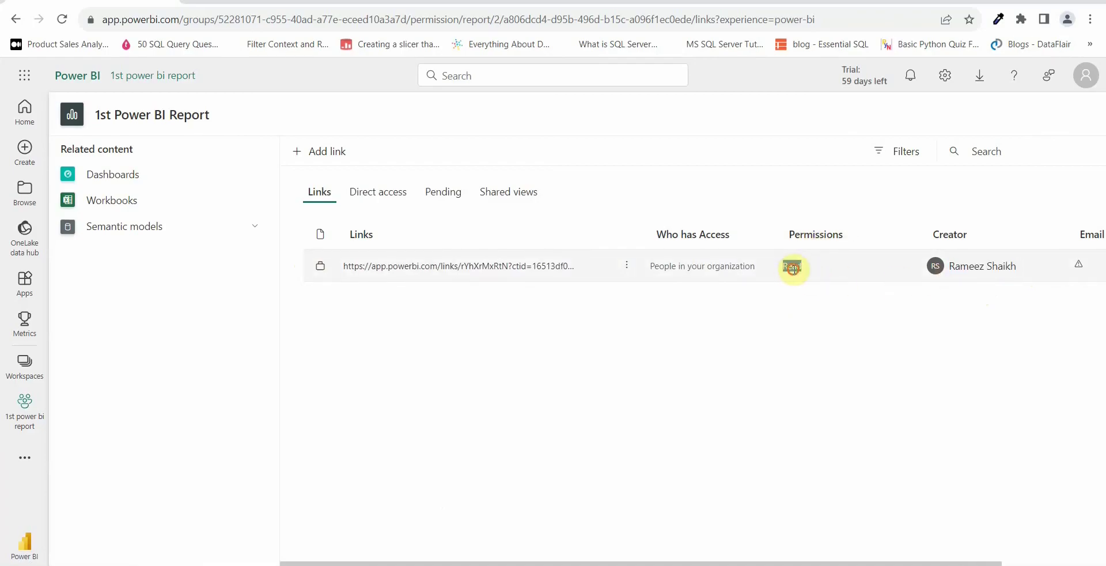
pyautogui.click(668, 368)
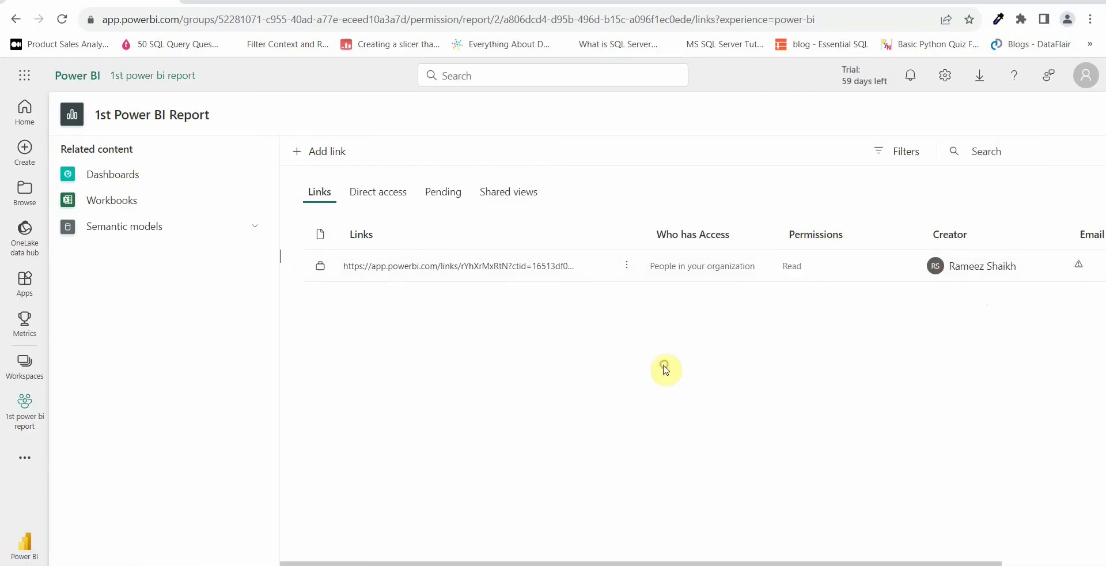
# Review the report's direct access list, including the admin's permissions, then confirm there are no pending requests
pyautogui.click(378, 193)
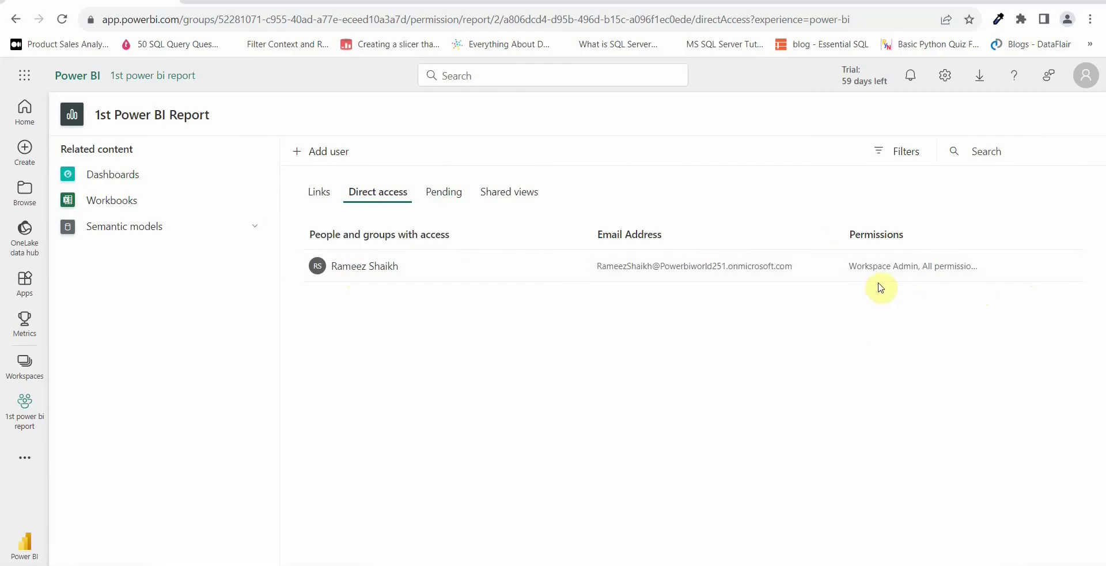
pyautogui.moveTo(844, 268); pyautogui.dragTo(977, 279)
pyautogui.click(978, 279)
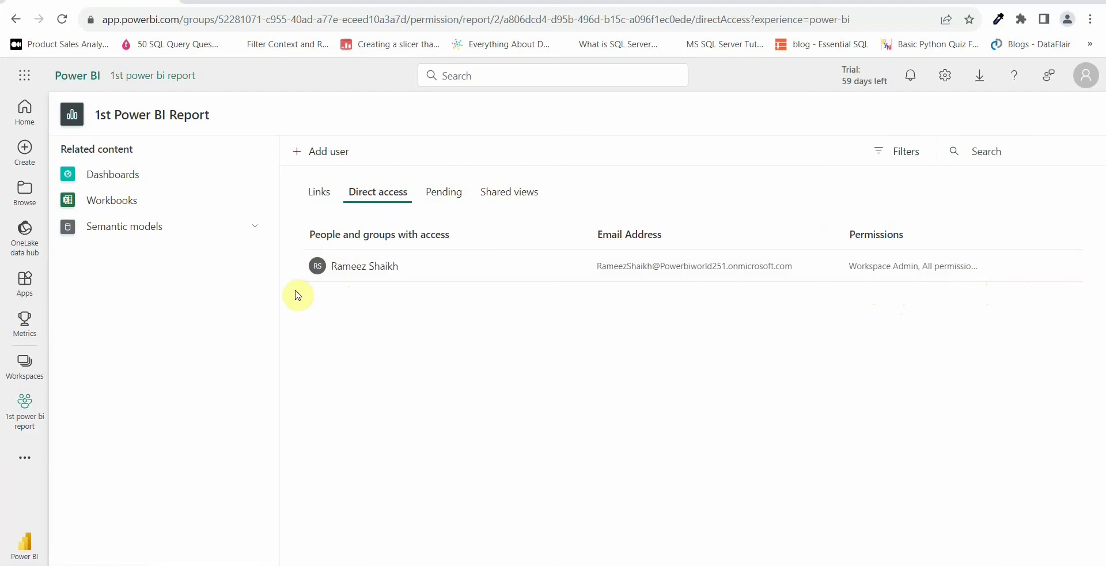
pyautogui.click(440, 198)
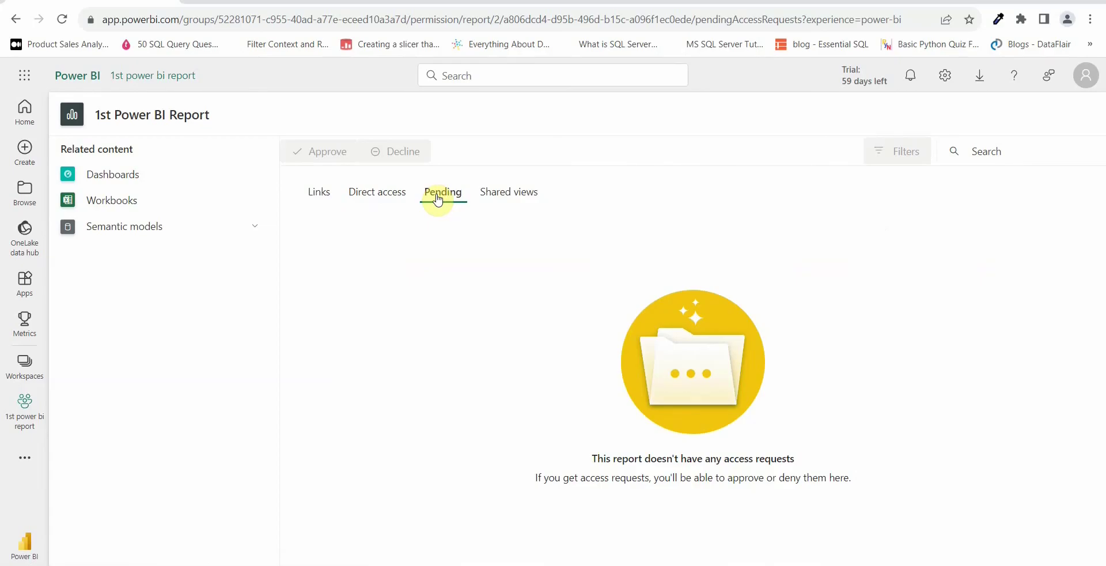
# Confirm 1st Power BI Report has no shared views, then go back to its sharing links
pyautogui.click(511, 195)
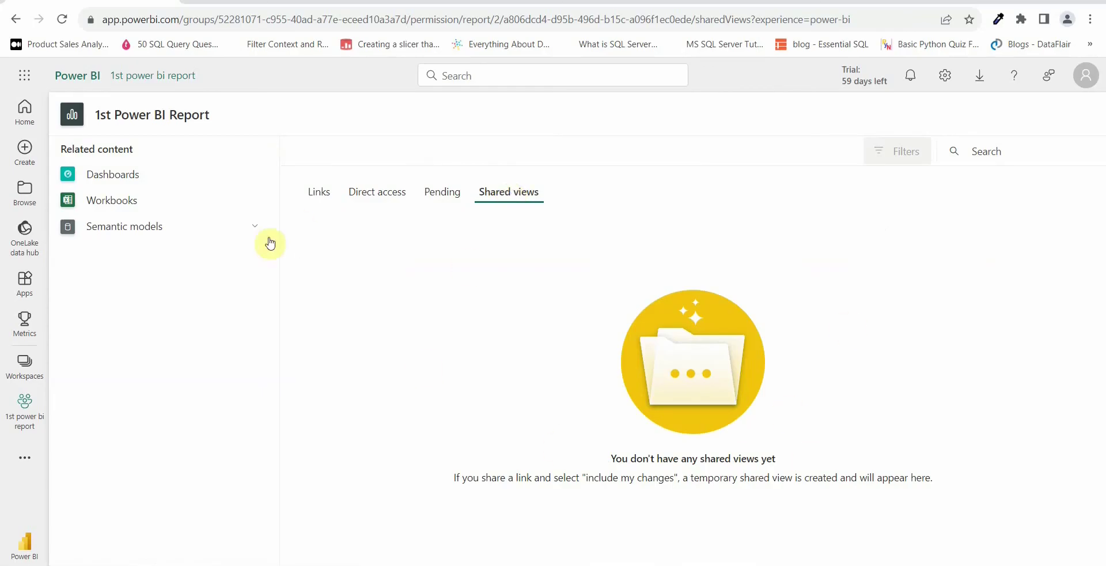
pyautogui.click(321, 202)
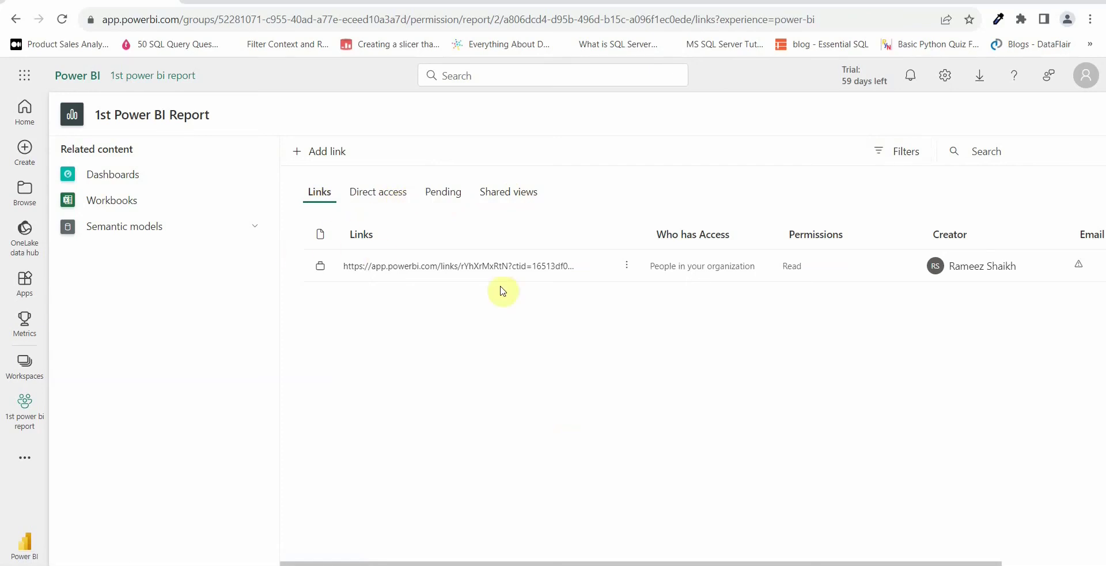
# Note the link's Read permission, then return to the 1st power bi report workspace
pyautogui.doubleClick(790, 266)
pyautogui.click(767, 425)
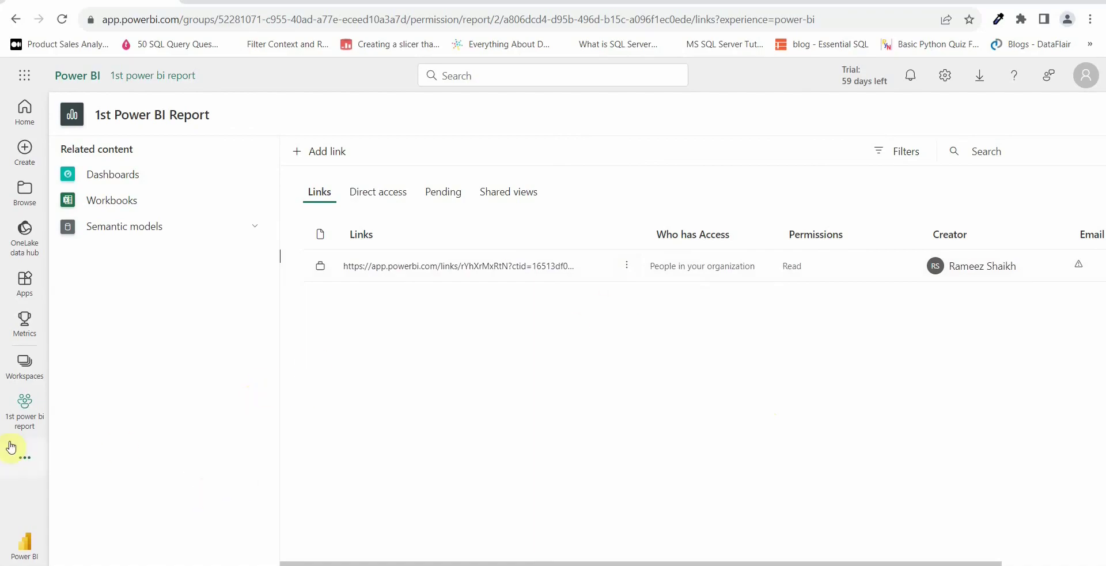
pyautogui.click(36, 421)
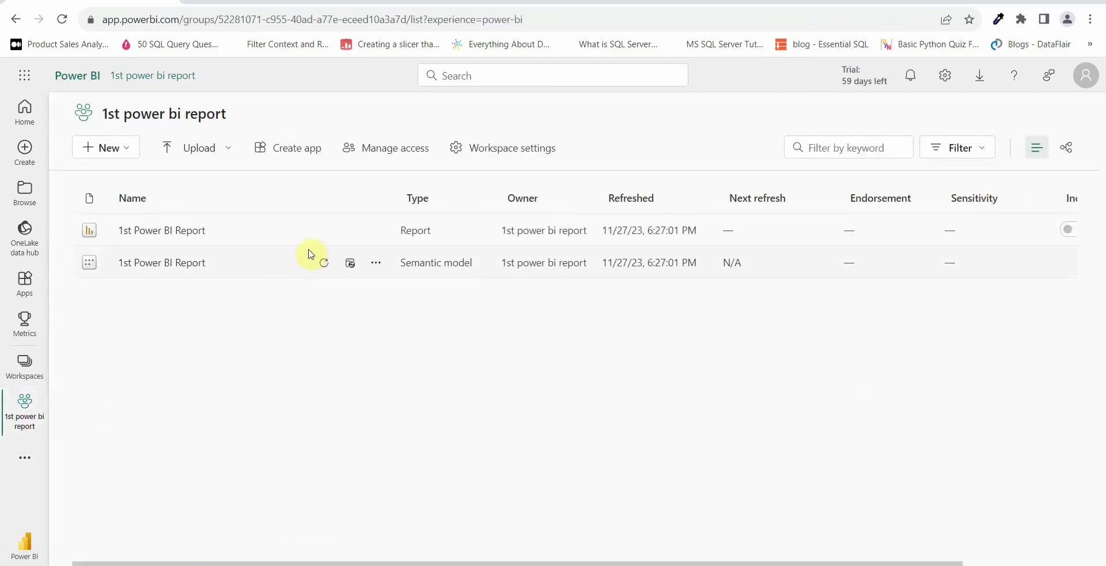
# Create an organization-wide share link for 1st Power BI Report that also allows building content
pyautogui.click(322, 231)
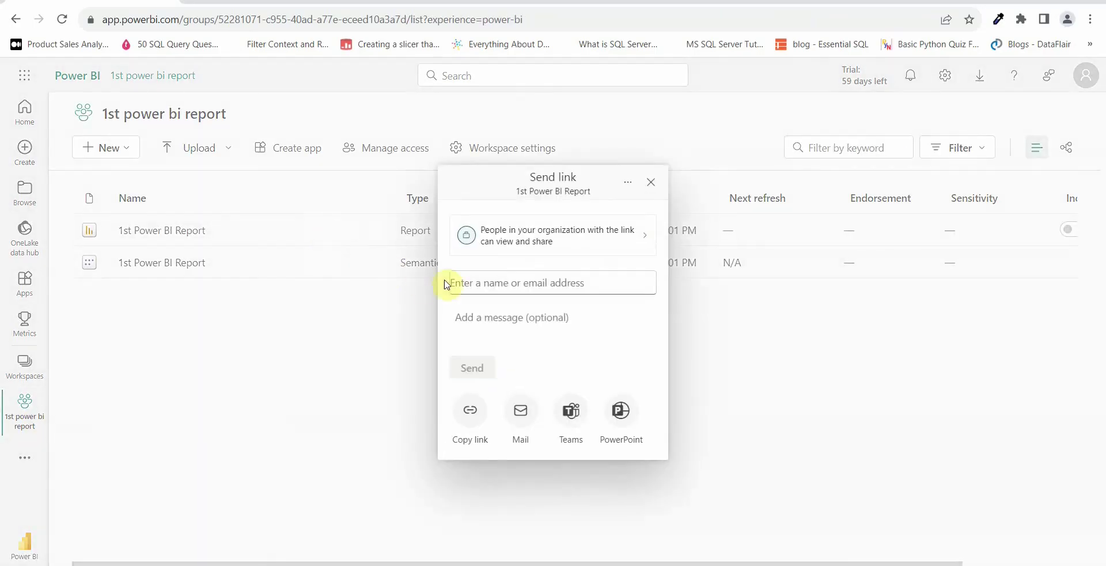
pyautogui.click(646, 237)
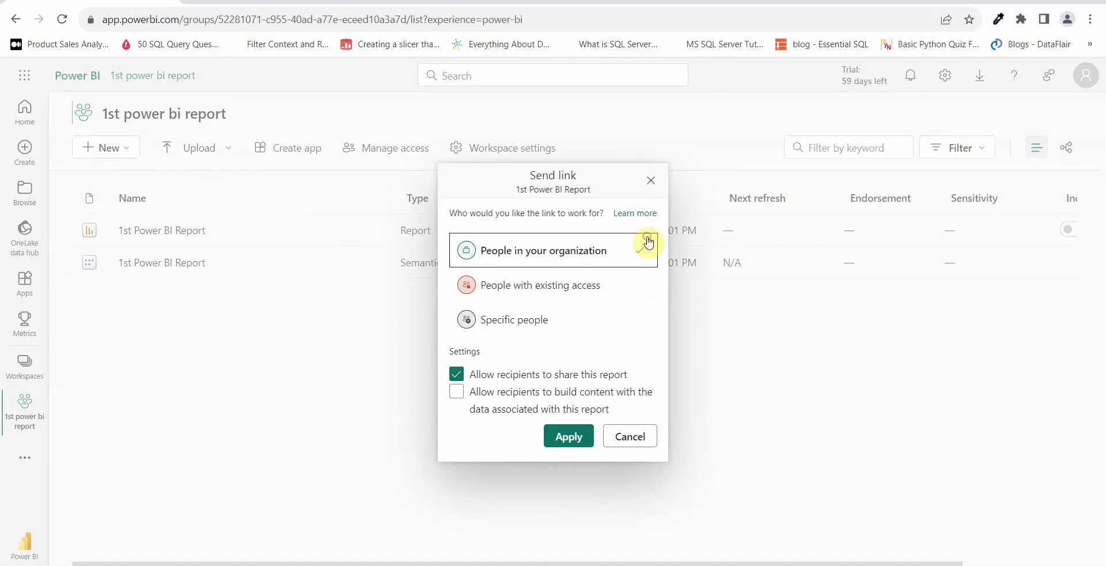
pyautogui.click(456, 391)
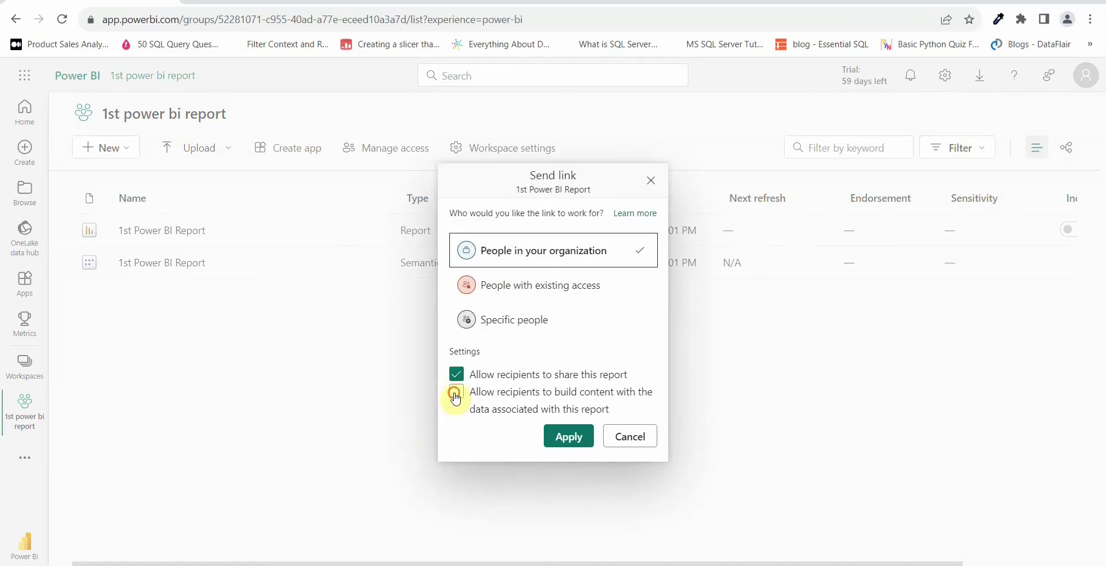
pyautogui.click(565, 444)
# Send the link to a suggested colleague and dismiss the sent confirmation
pyautogui.click(523, 291)
pyautogui.write('rameez')
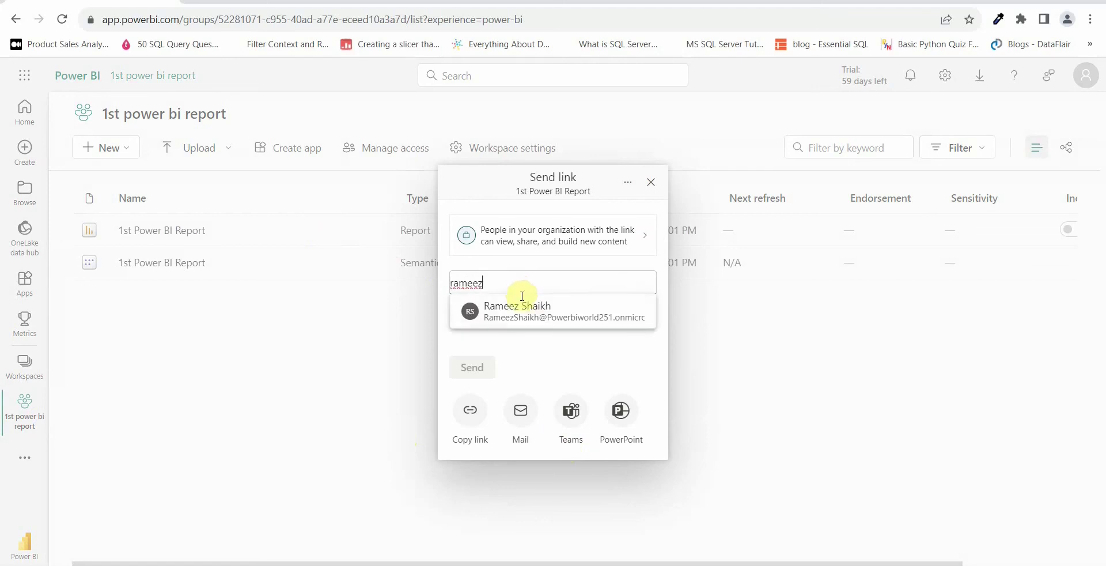
pyautogui.click(518, 305)
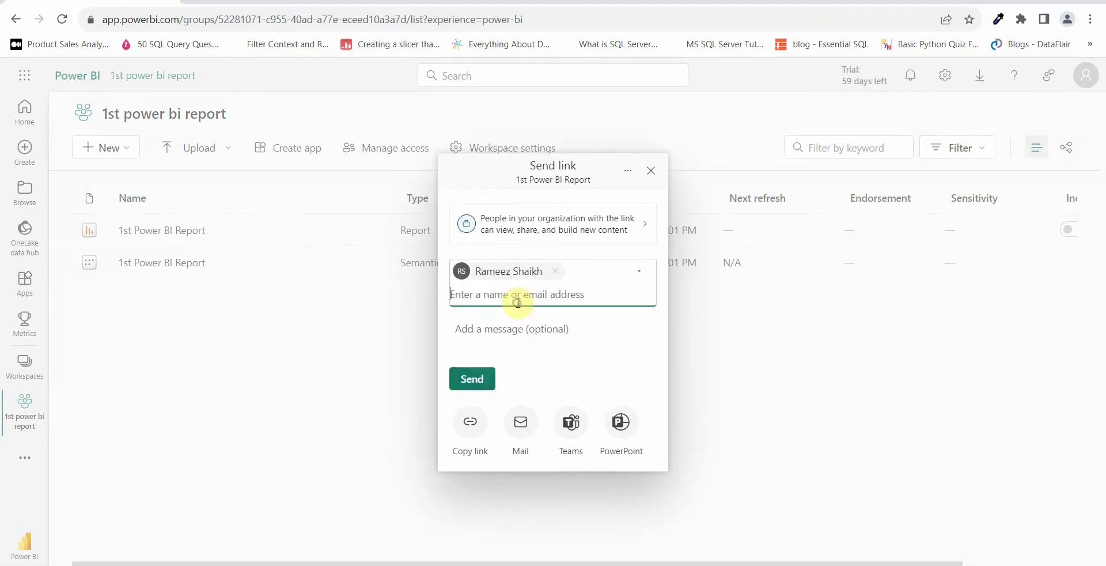
pyautogui.click(473, 385)
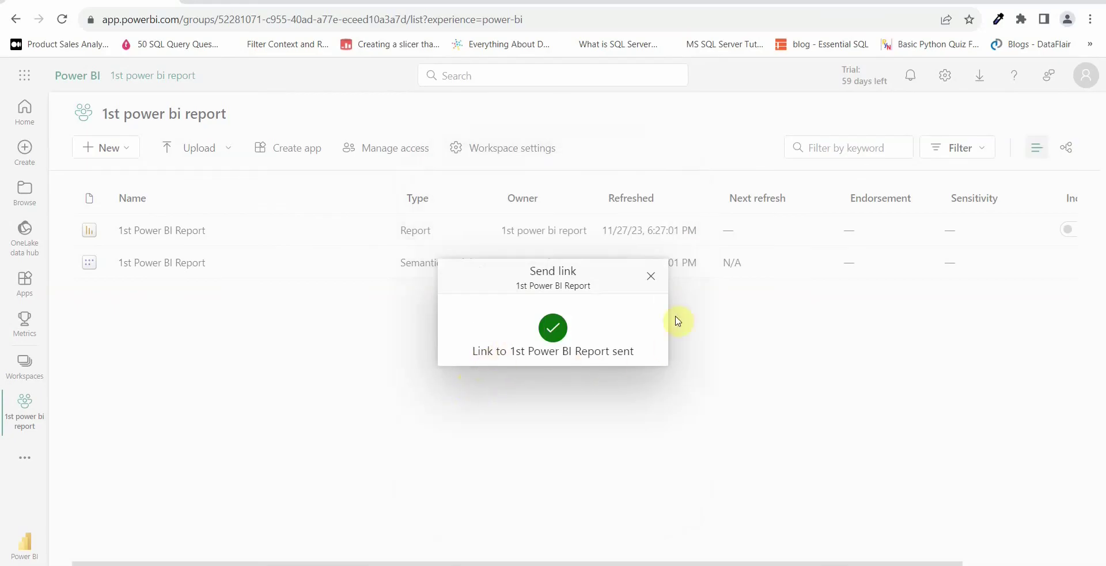
pyautogui.click(652, 281)
# Open Manage permissions for 1st Power BI Report and compare the links: Read versus Read, Reshare, Build
pyautogui.click(374, 235)
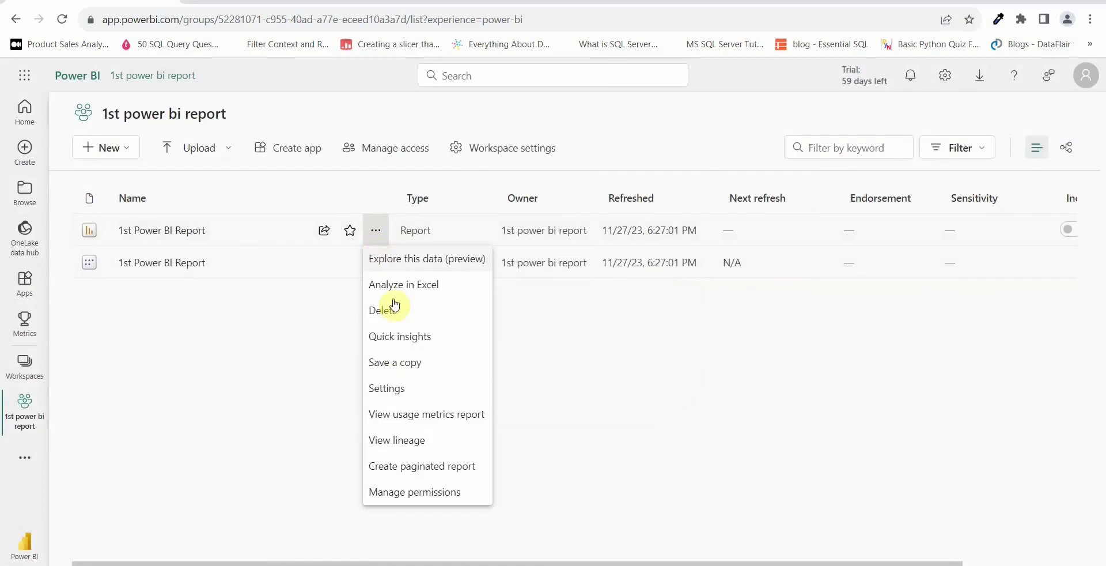
pyautogui.click(409, 493)
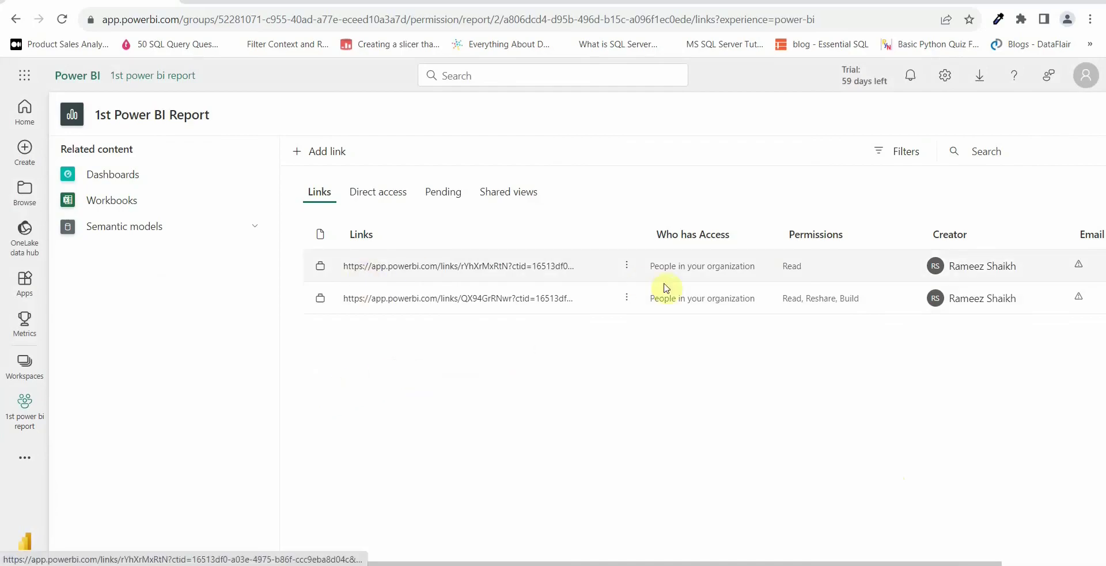
pyautogui.doubleClick(787, 267)
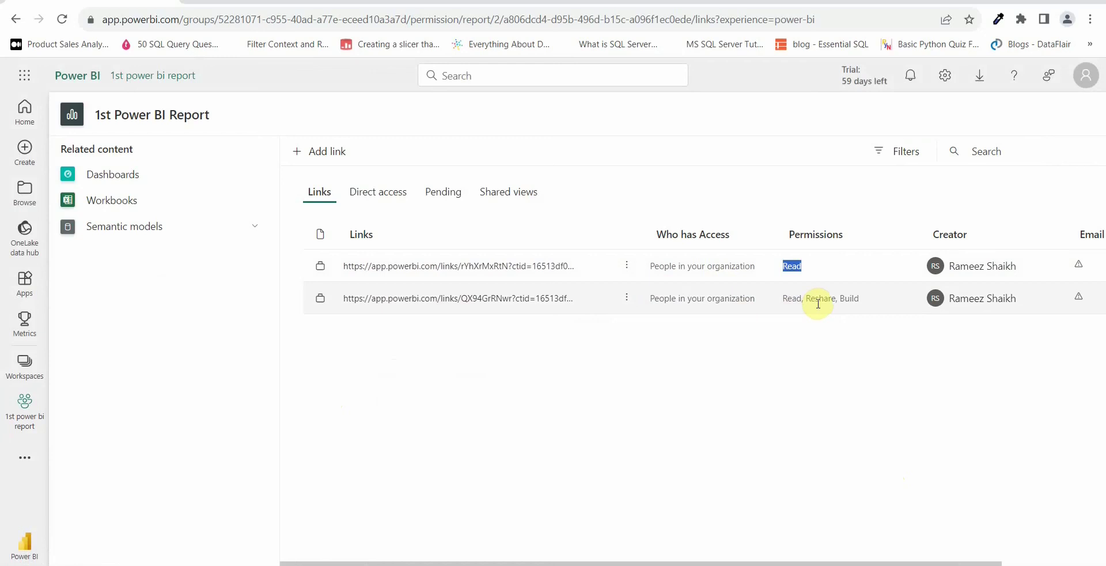
pyautogui.doubleClick(849, 298)
pyautogui.moveTo(862, 301); pyautogui.dragTo(785, 316)
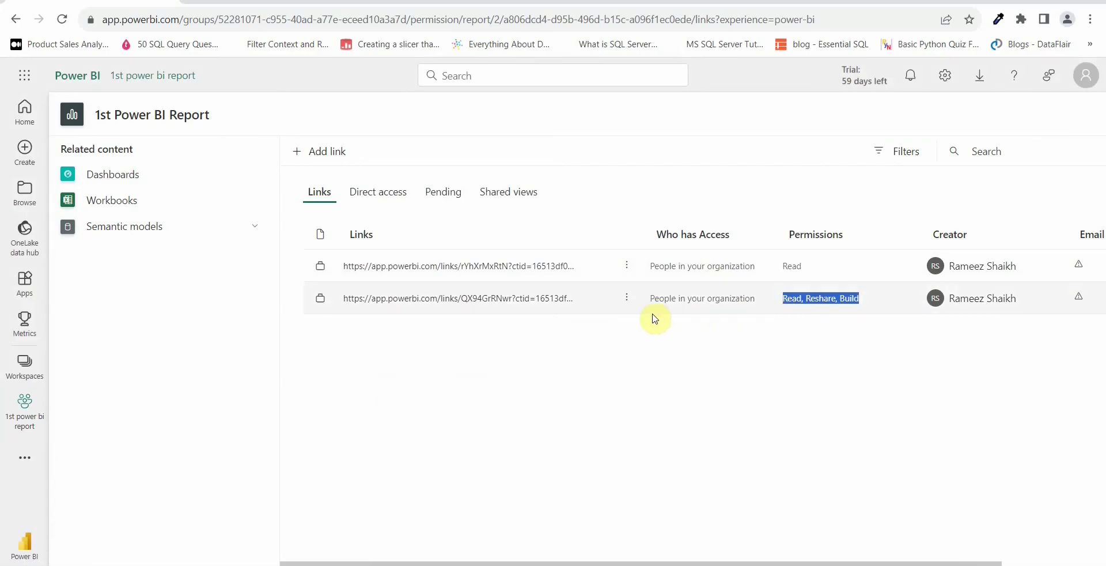
# Turn off build content in the second link's Manage Access settings and save it as Read, Reshare
pyautogui.click(628, 297)
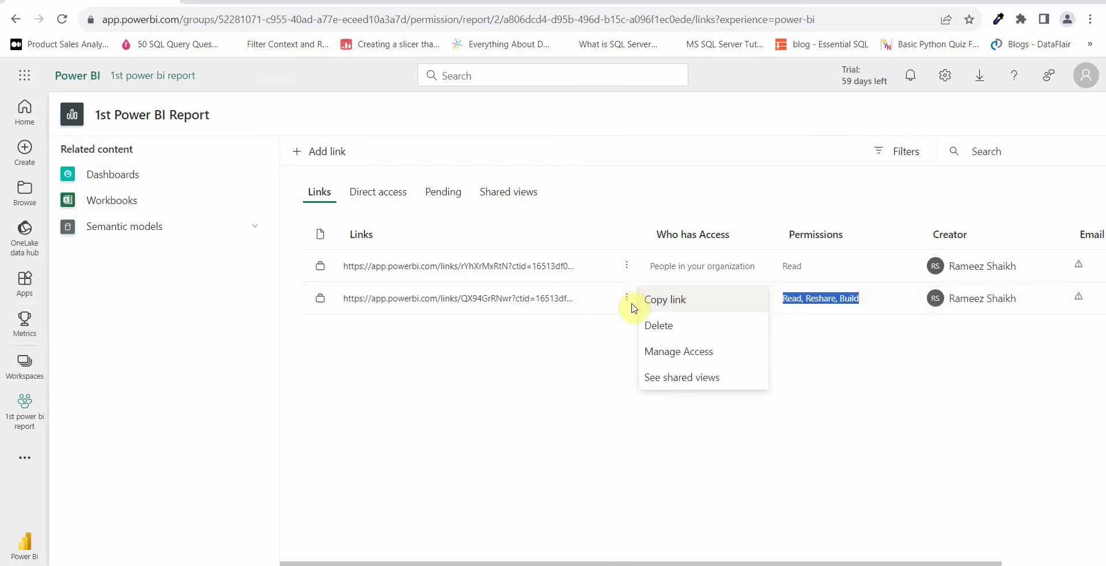
pyautogui.click(664, 352)
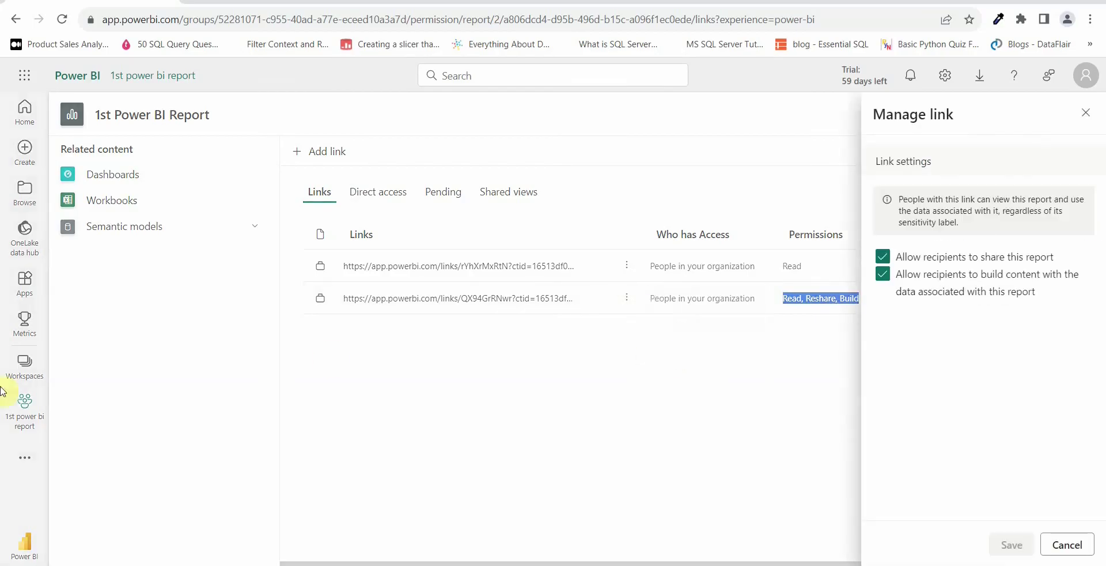
pyautogui.click(883, 274)
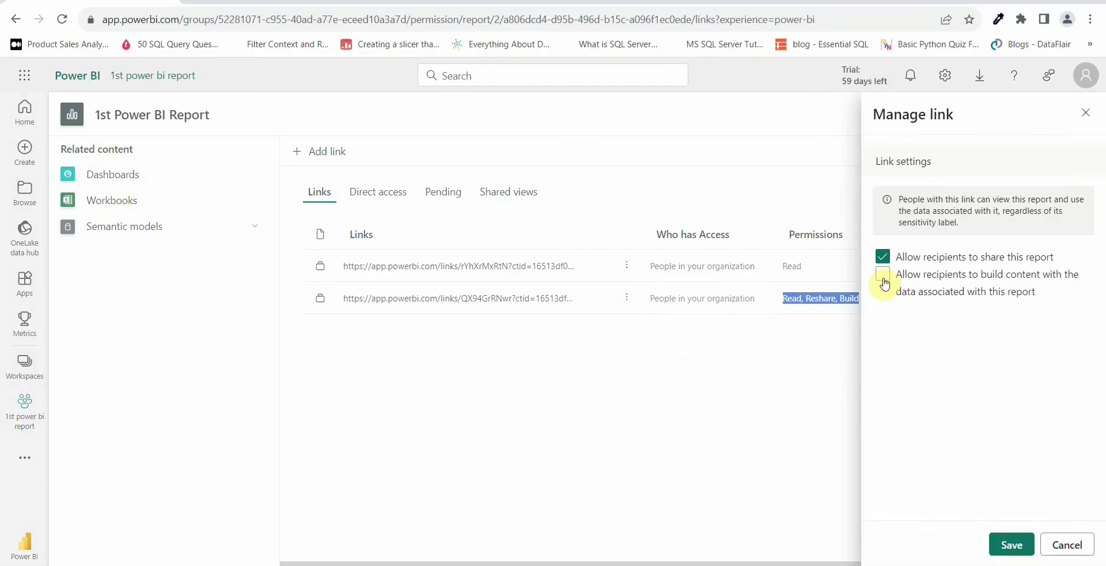
pyautogui.click(1012, 544)
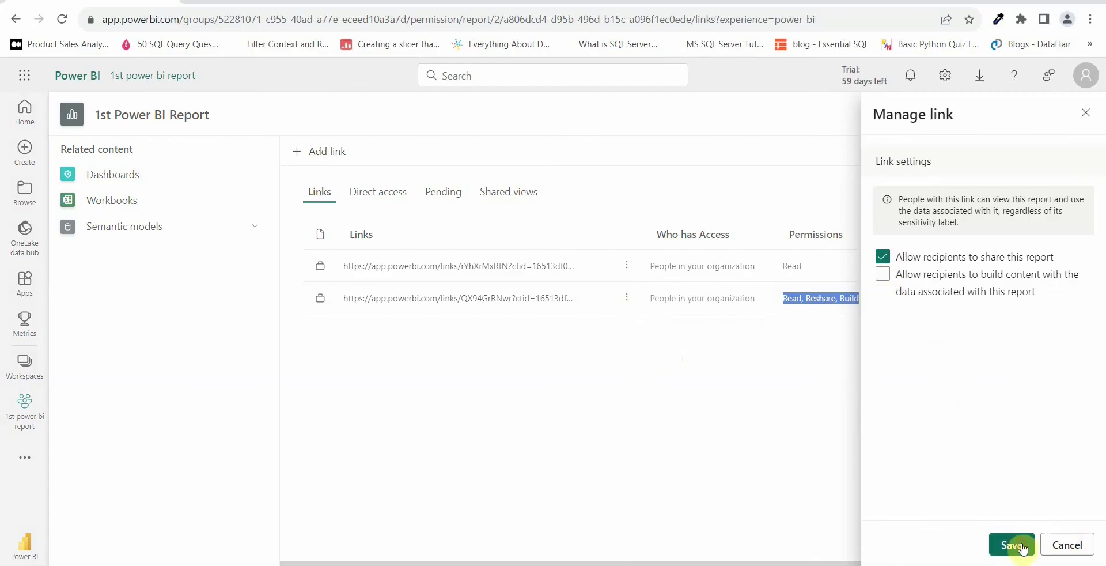